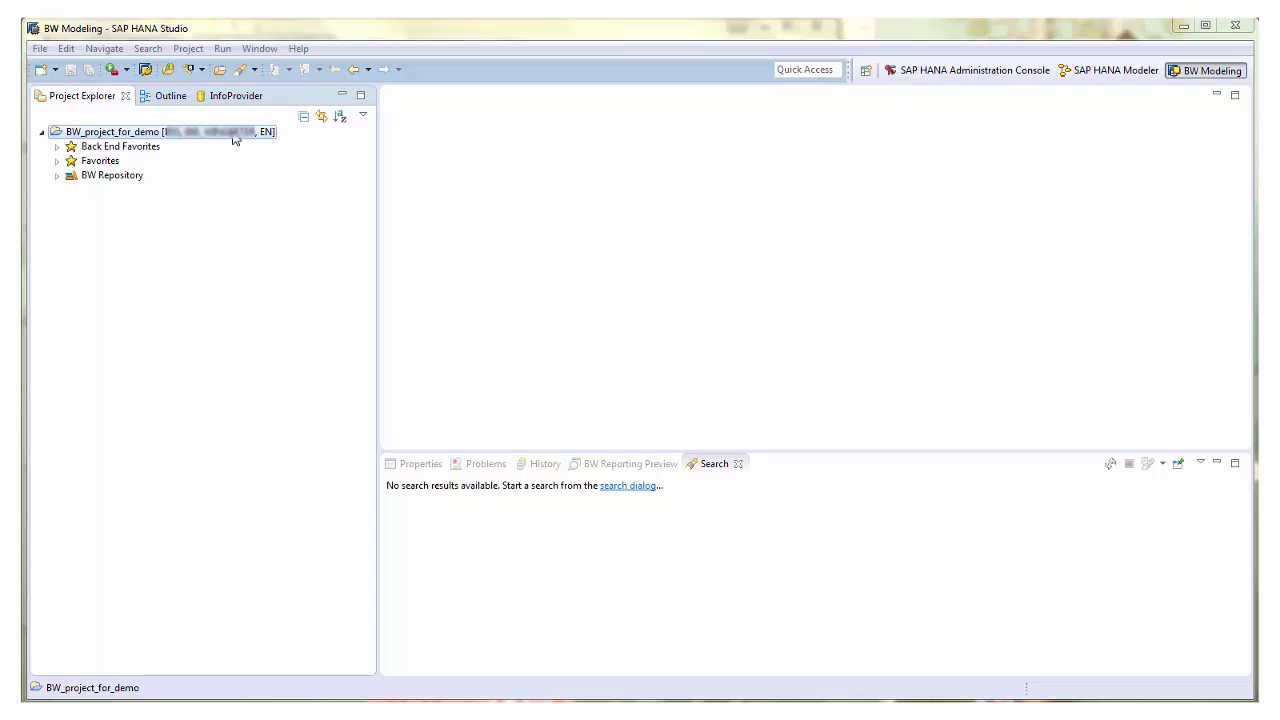
Start a new InfoObject in BW_project_for_demo and assign it to the InfoArea MTU
right_click(234, 134)
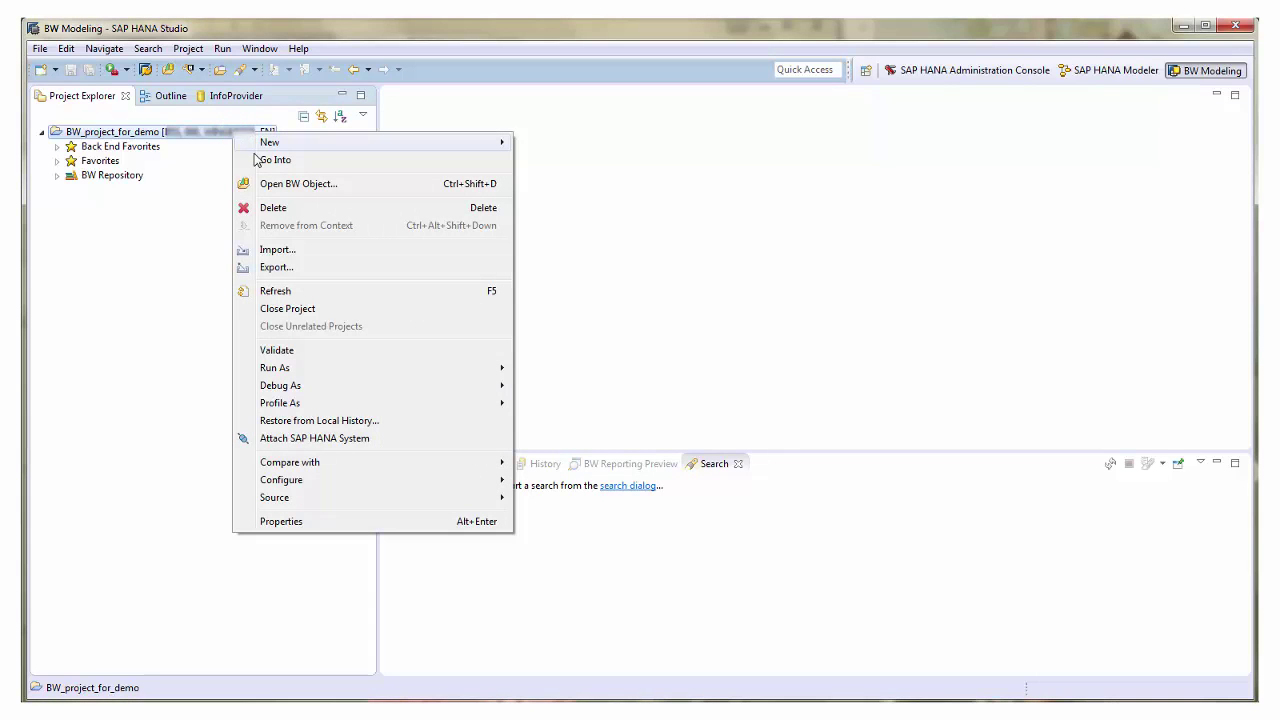
mouse_move(288, 150)
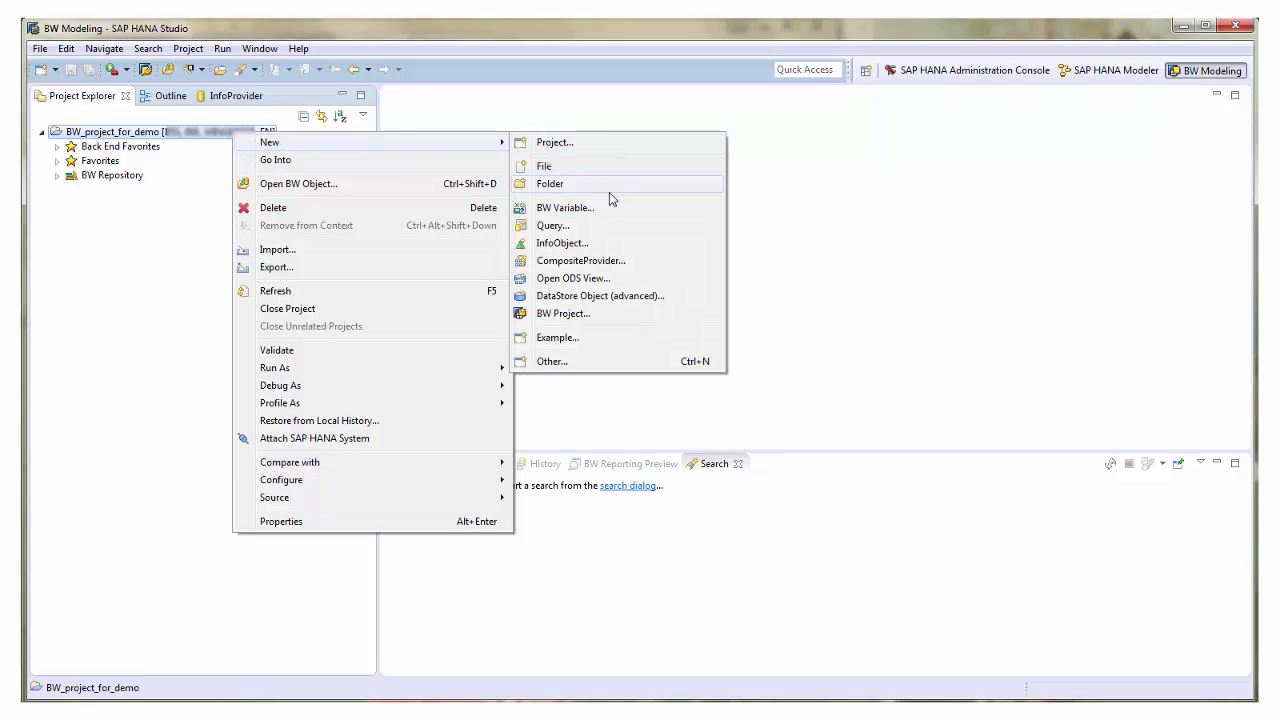
left_click(596, 243)
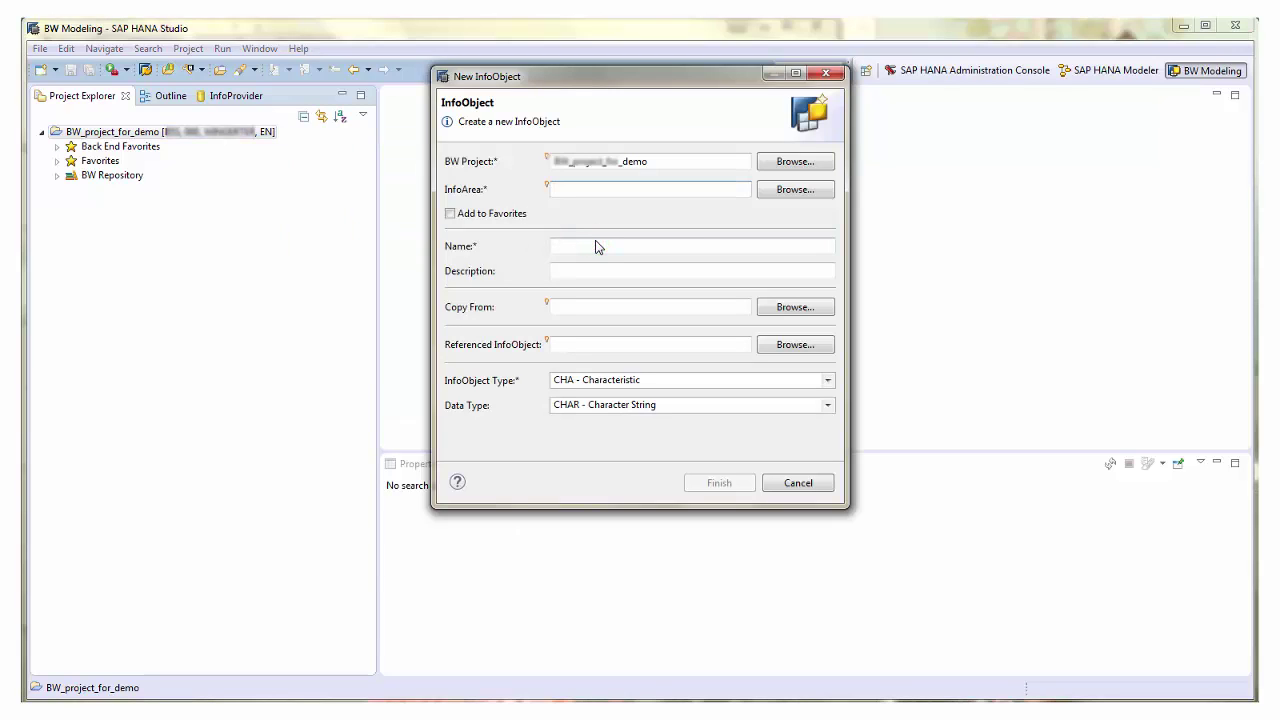
left_click(775, 190)
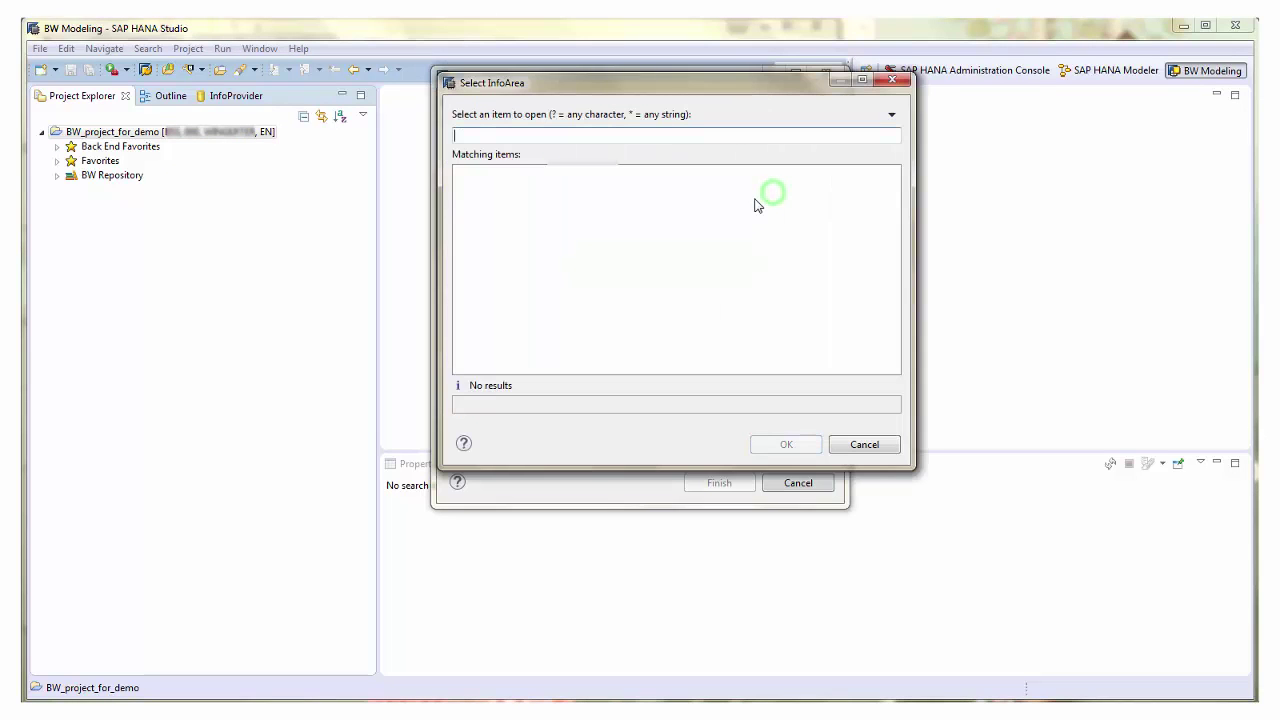
type("mtu")
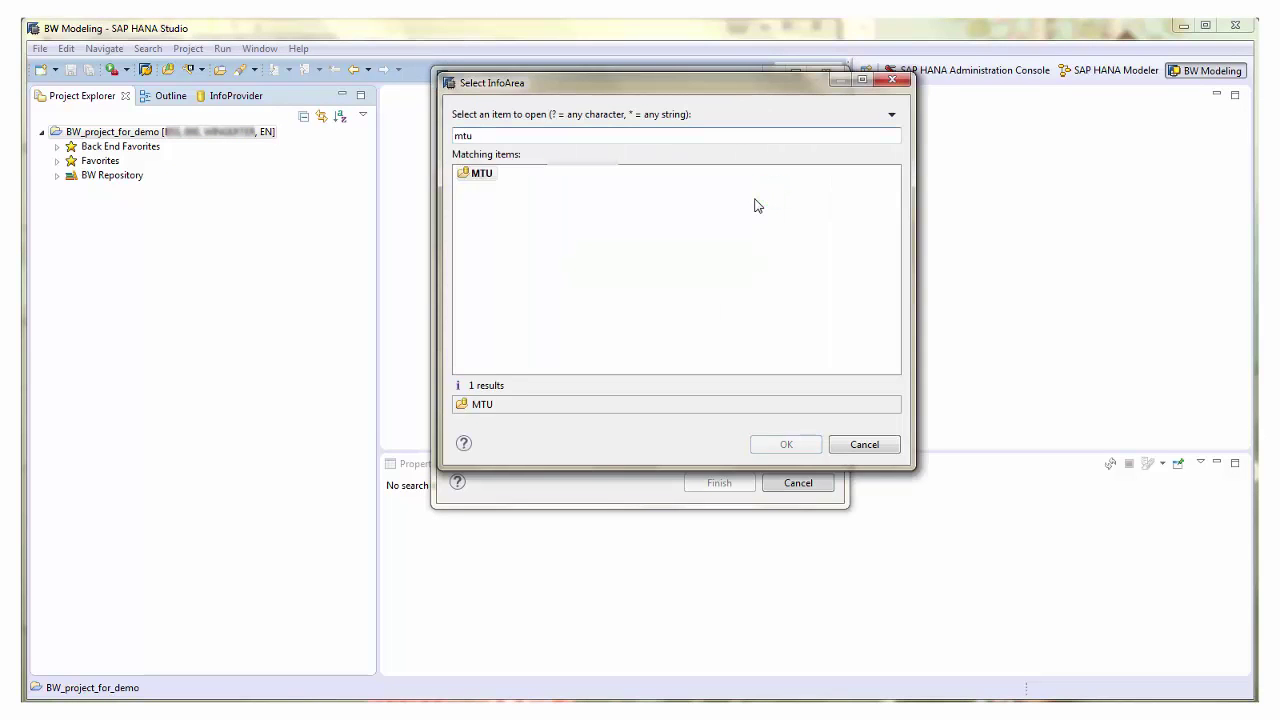
left_click(489, 176)
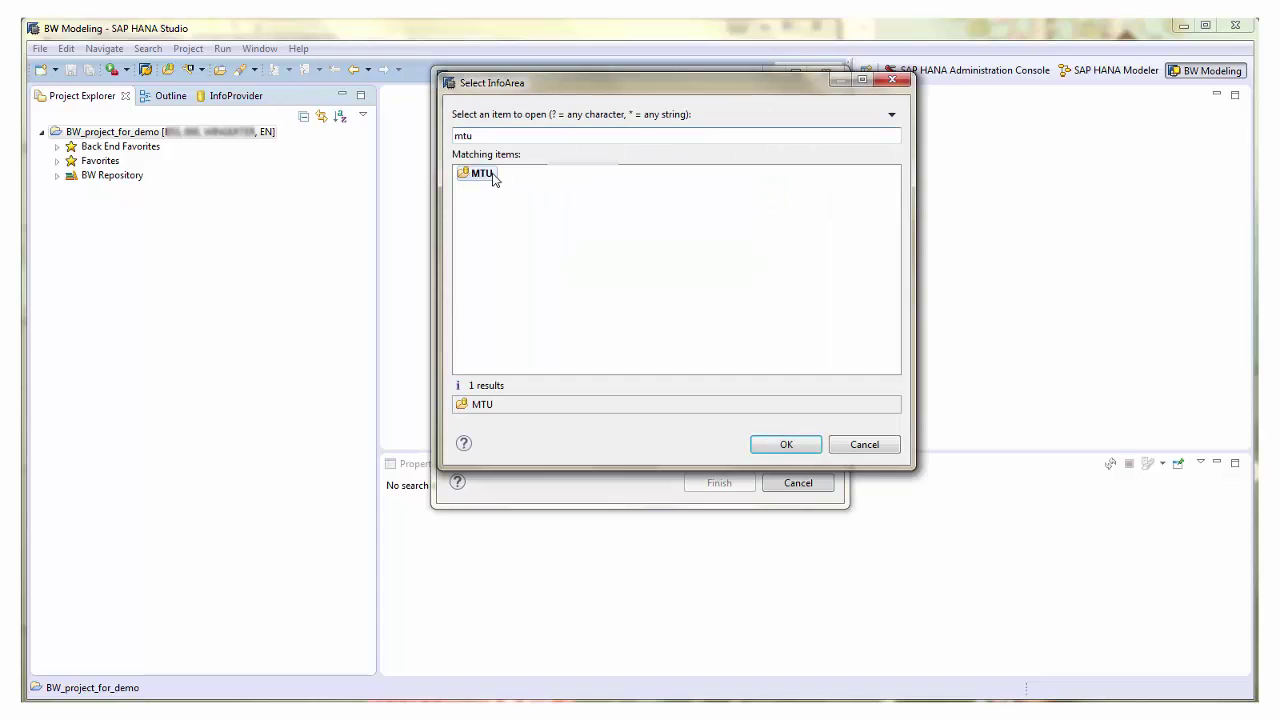
left_click(786, 445)
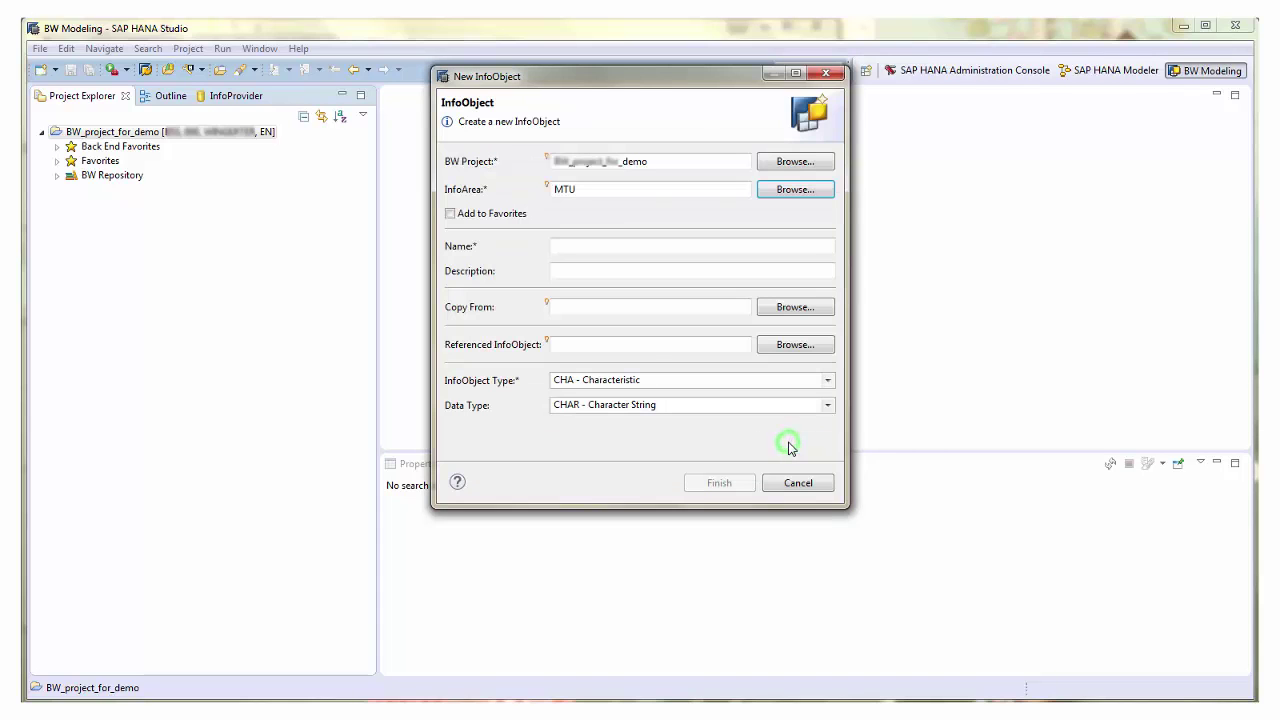
Create the InfoObject with the name TPRODUCT, the description "demo product" and the type CHA - Characteristic
left_click(592, 247)
type("TPRODU")
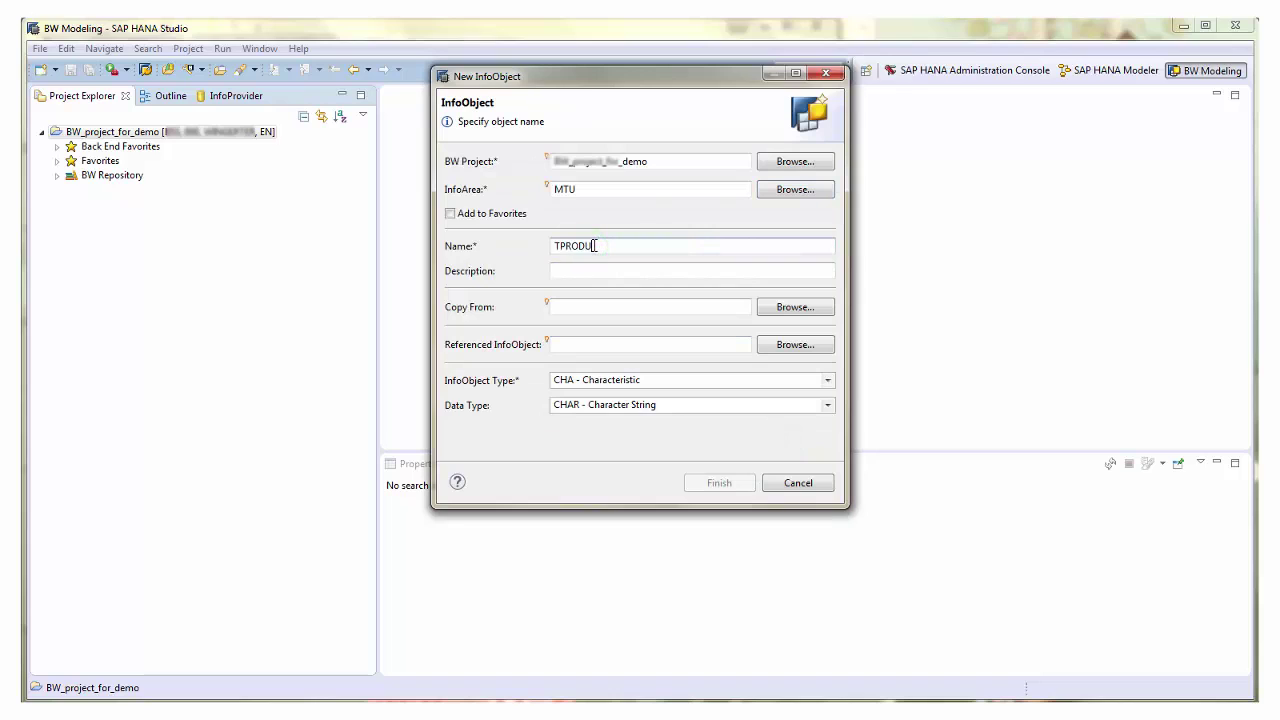
type("CT")
left_click(594, 268)
type("demo product")
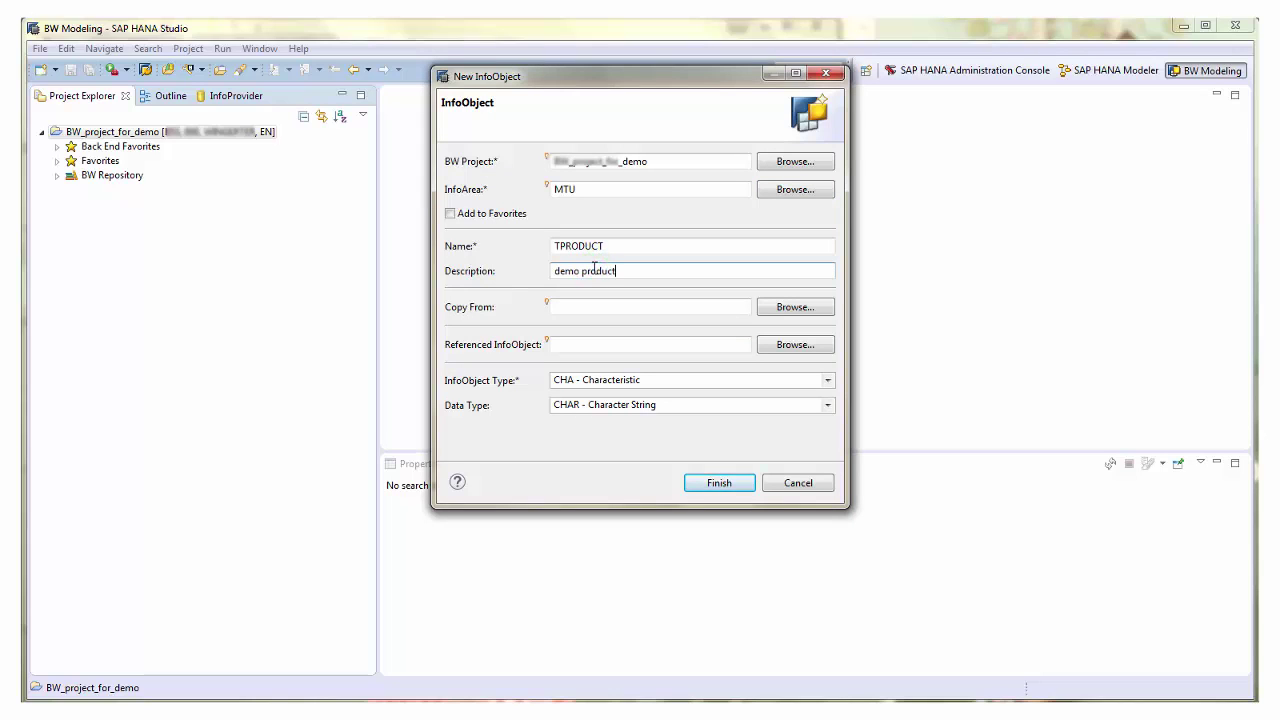
left_click(826, 379)
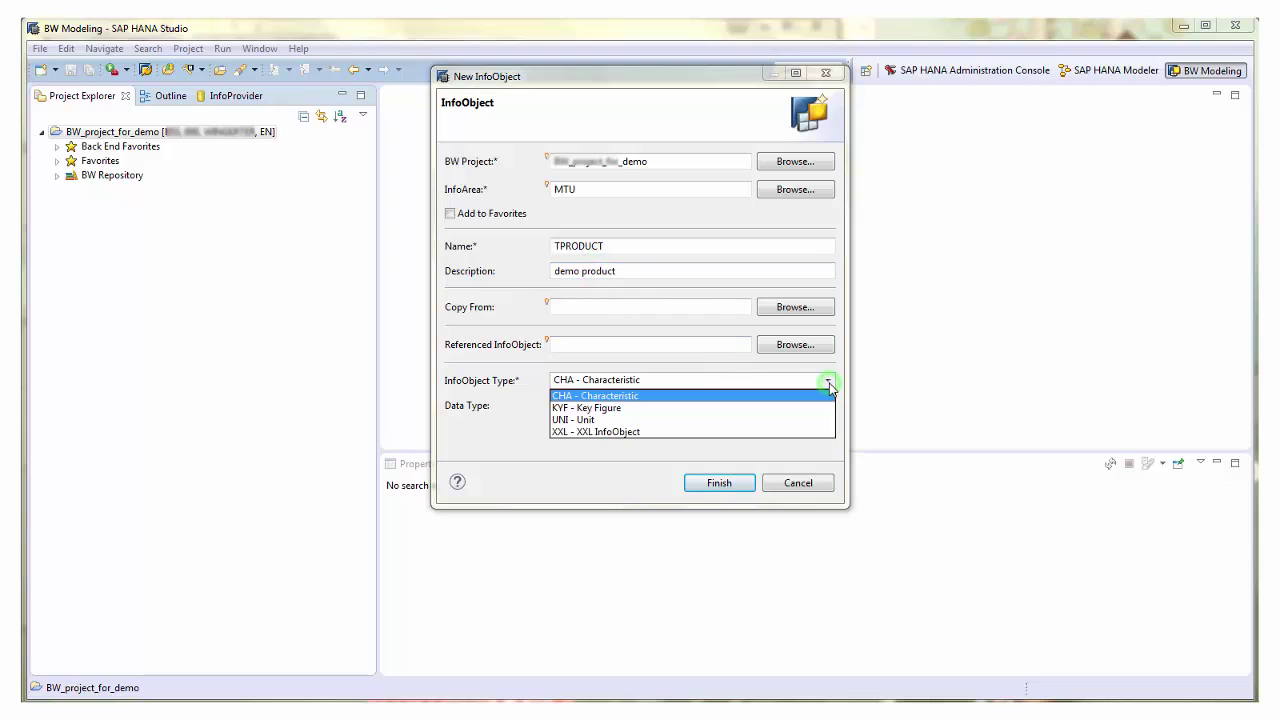
left_click(719, 396)
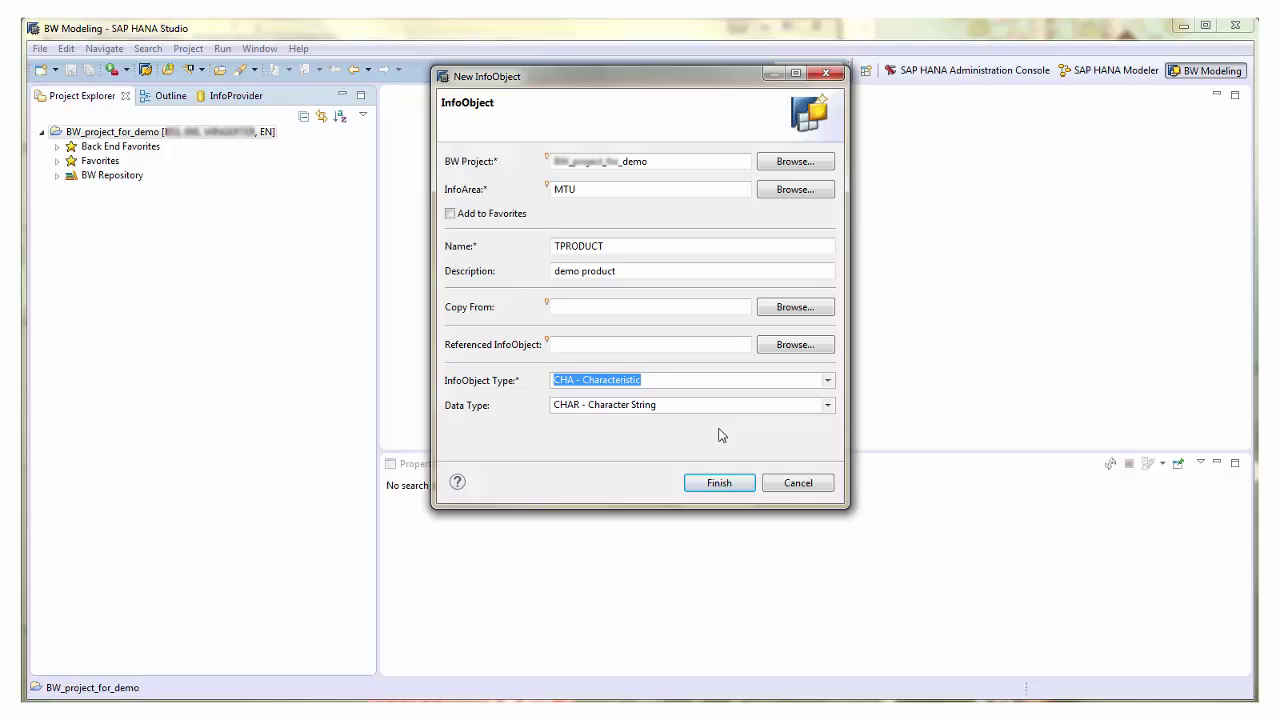
left_click(733, 483)
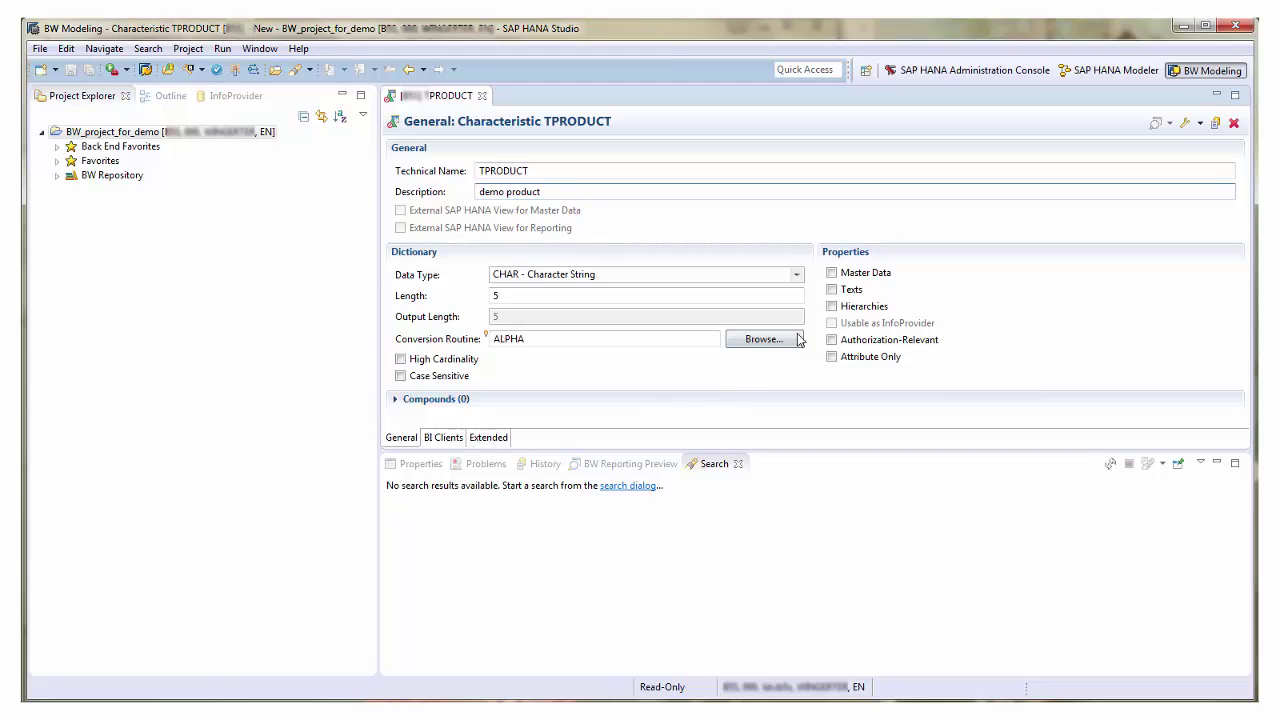
Enable Master Data, Texts and Authorization-Relevant for TPRODUCT, and expand its list of compounds
left_click(831, 273)
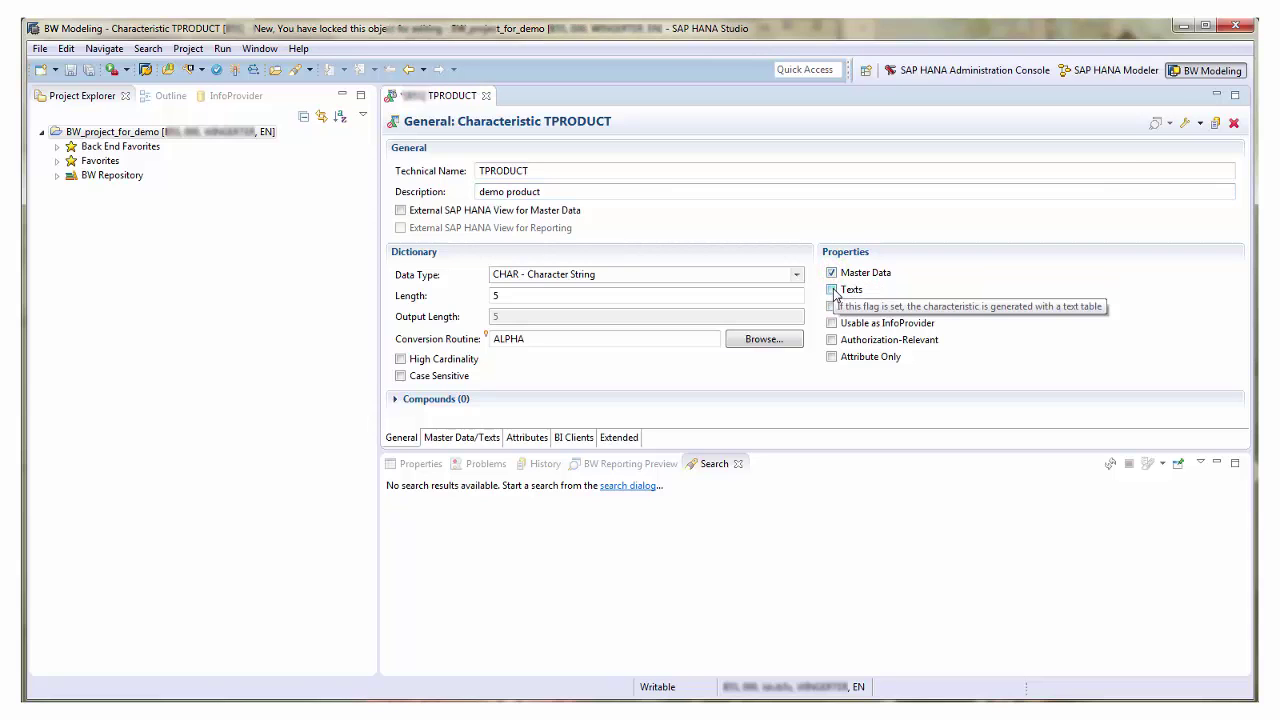
left_click(832, 290)
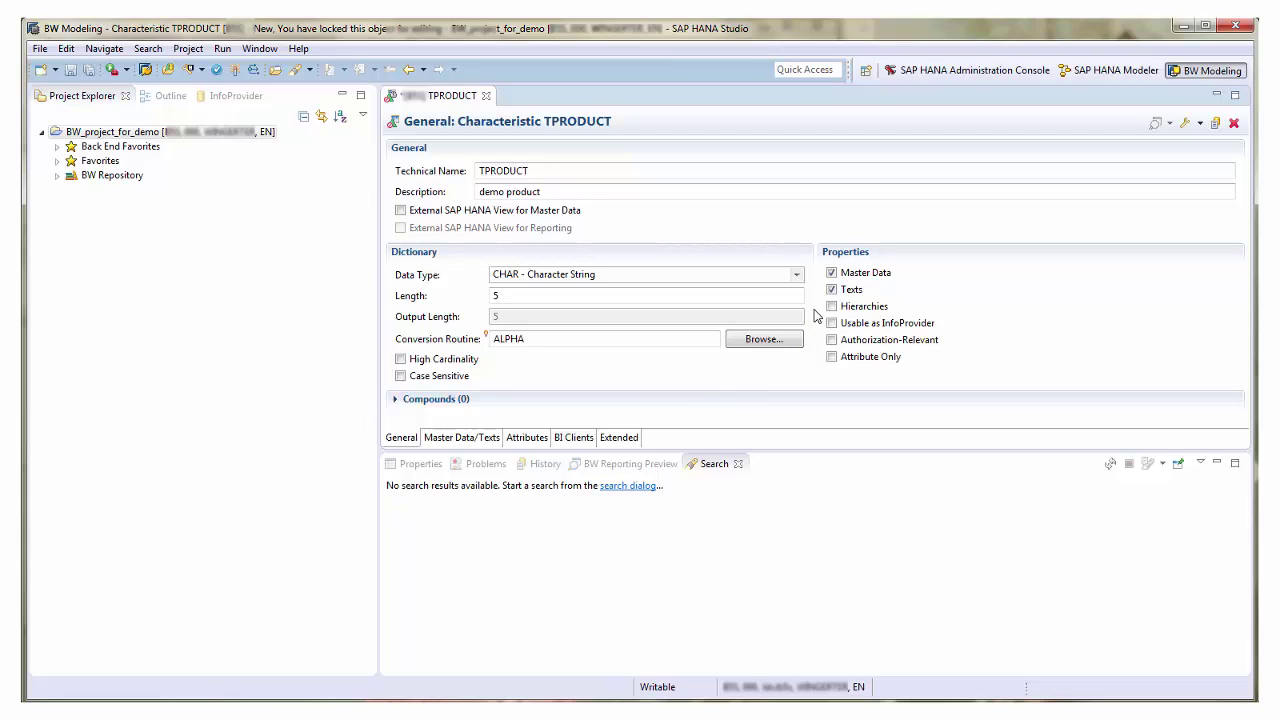
left_click(831, 340)
left_click(397, 400)
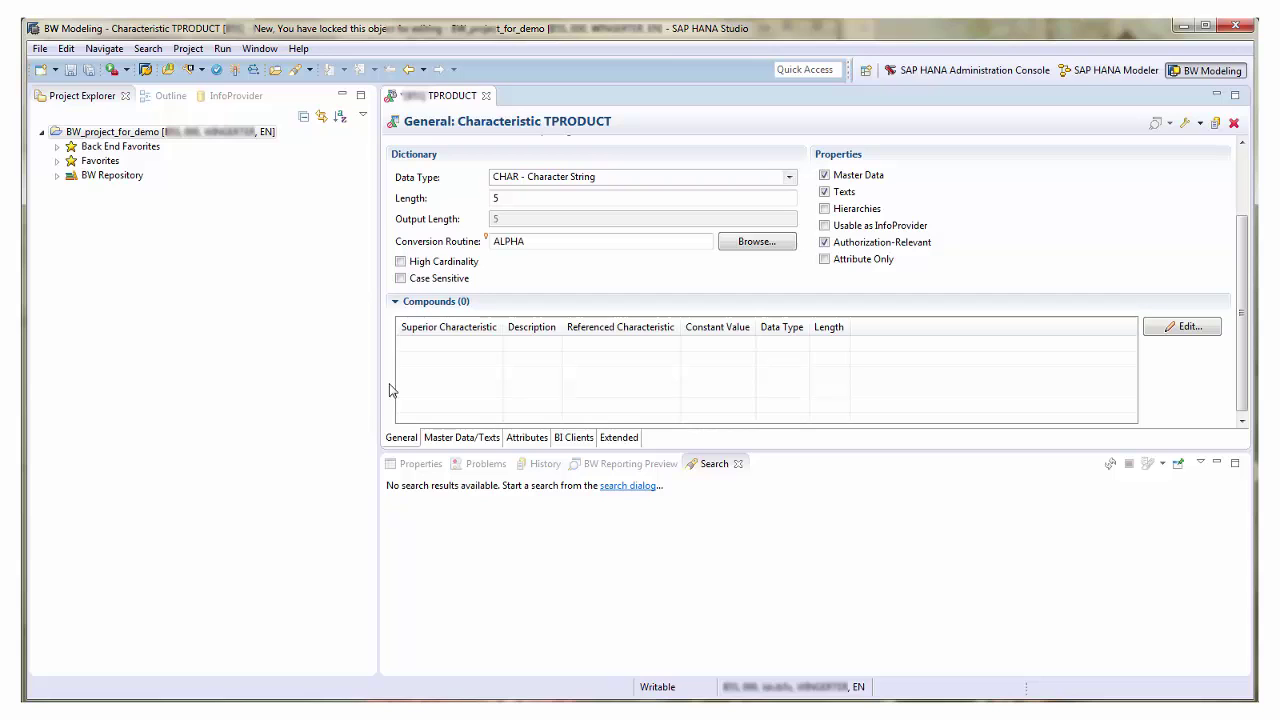
Enable Medium Text and Master Data Maintenance with Authorization Check for the characteristic's master data and texts
left_click(447, 438)
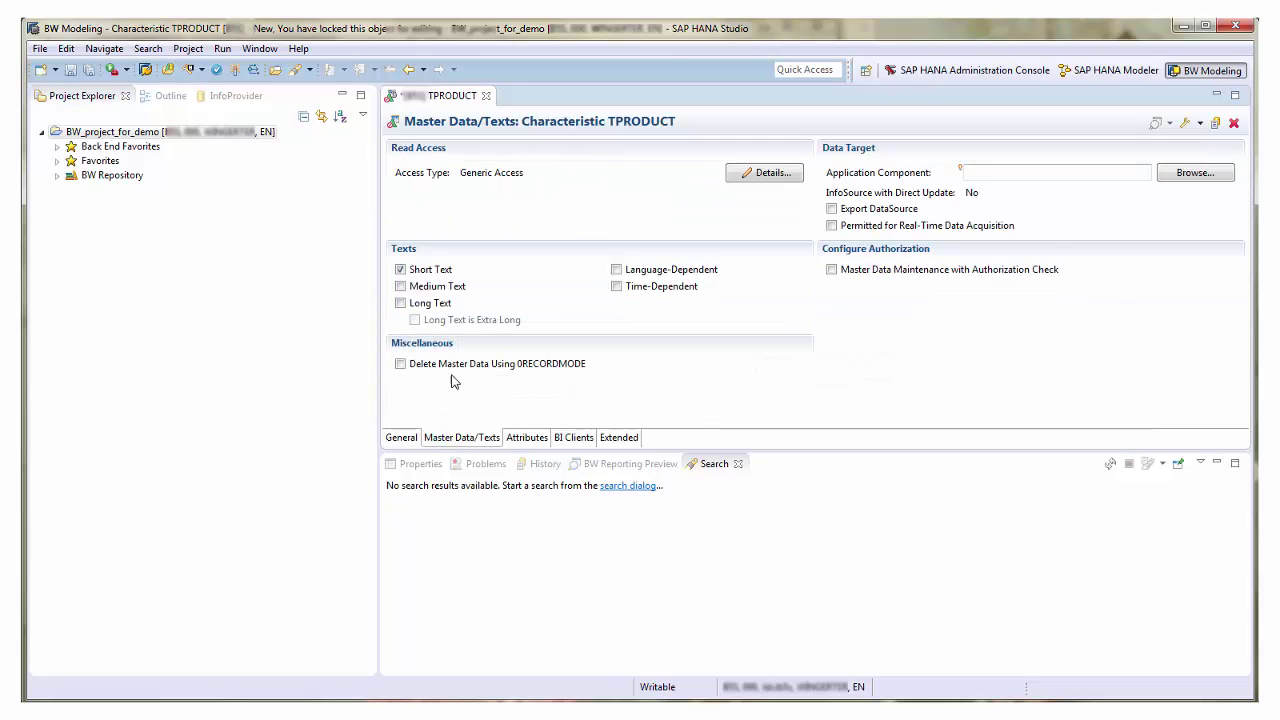
left_click(400, 287)
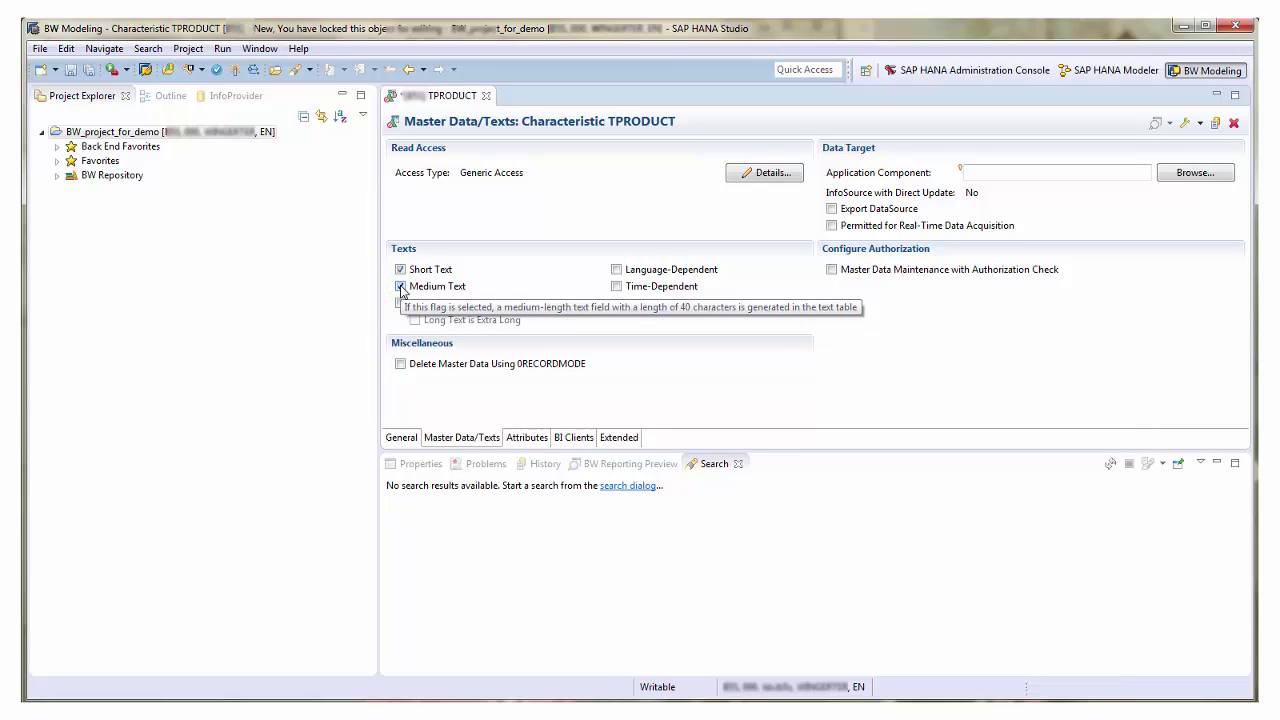
left_click(834, 273)
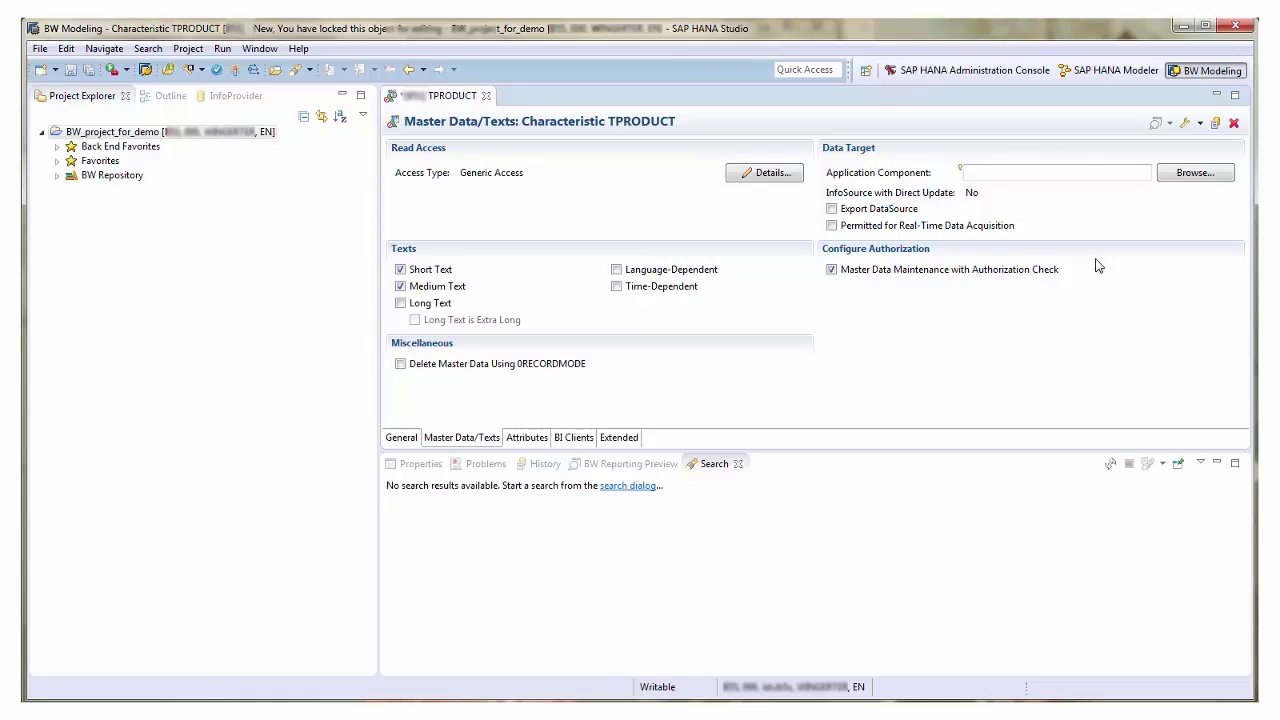
left_click(1201, 124)
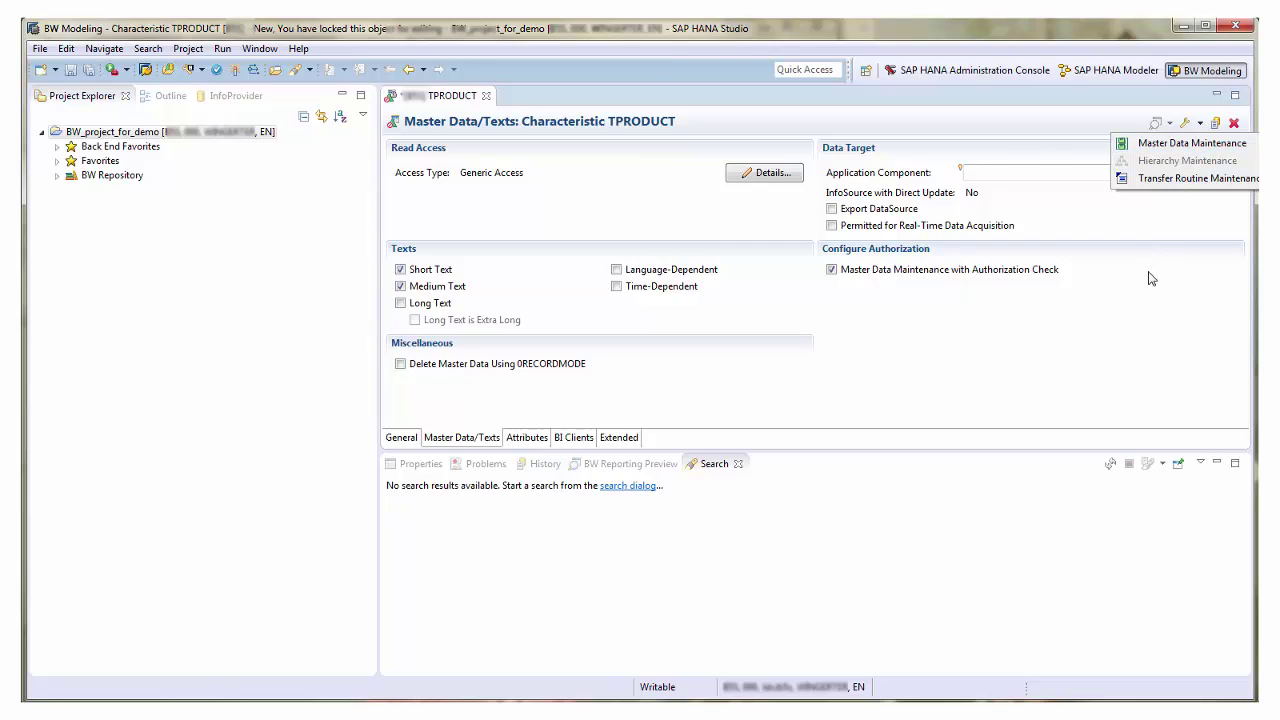
left_click(926, 340)
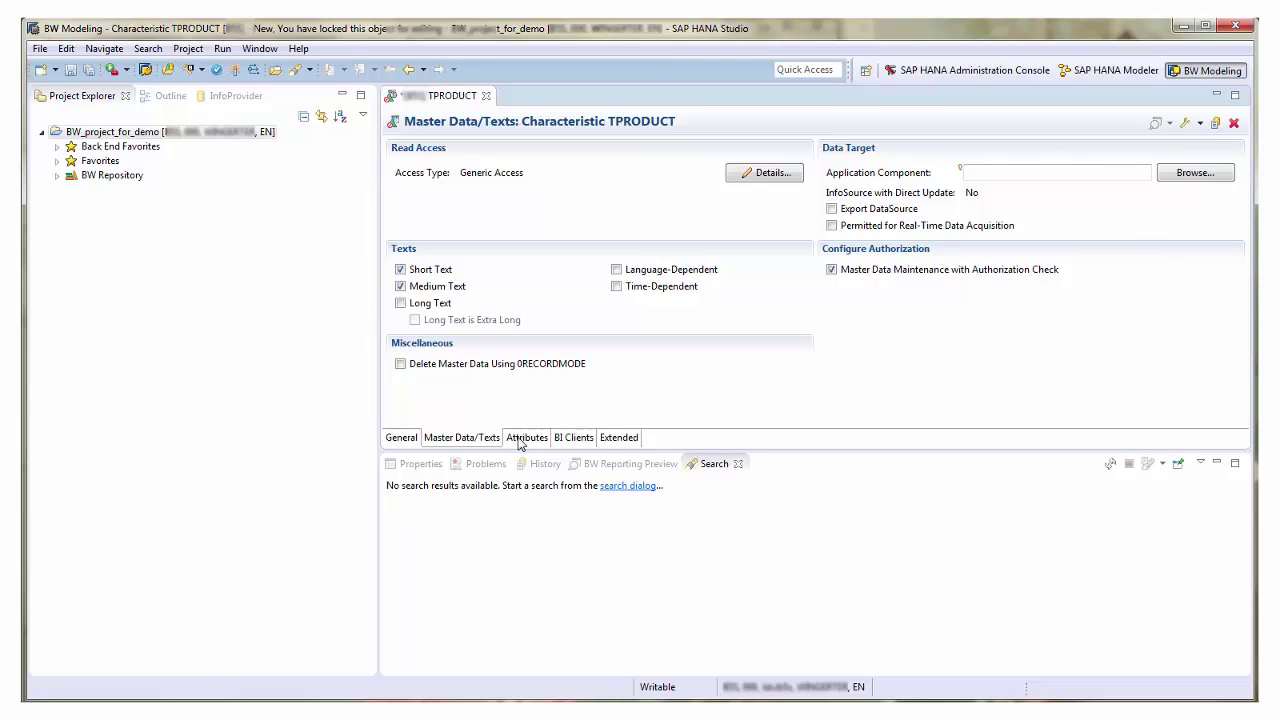
Add the InfoObject 0MATERIAL to the characteristic's display and navigation attributes
left_click(520, 440)
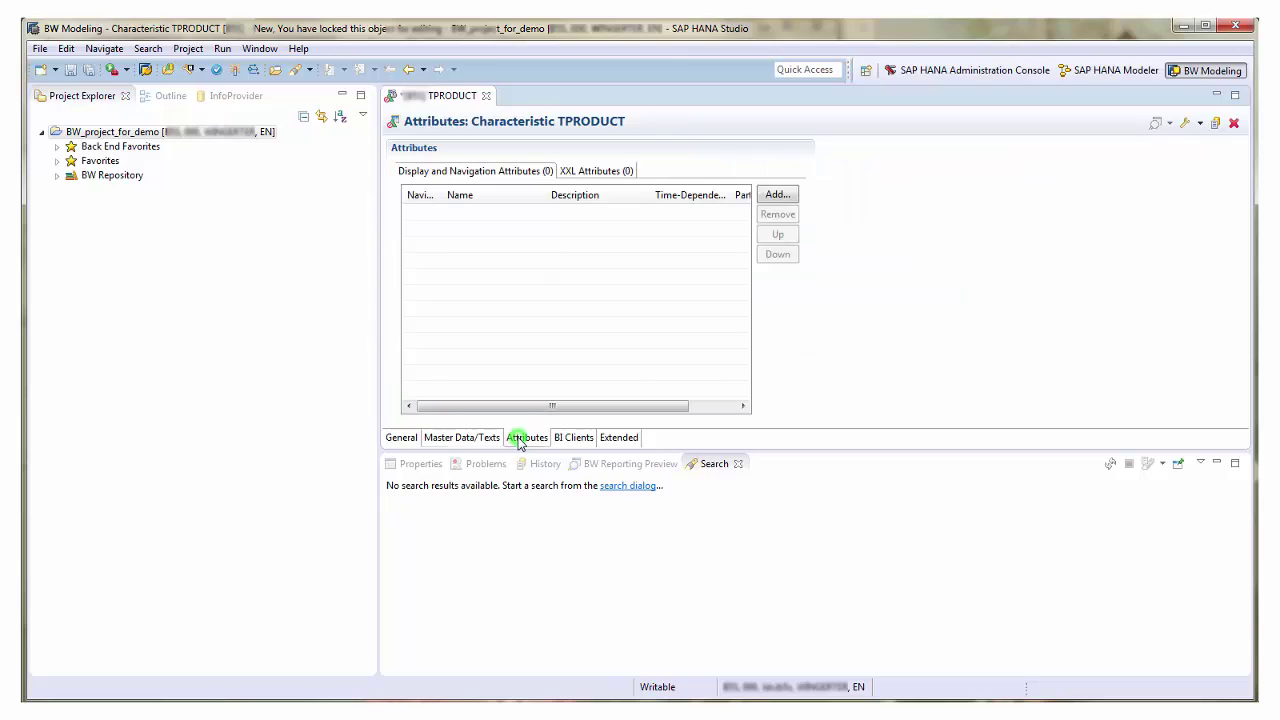
left_click(777, 195)
type("0ma")
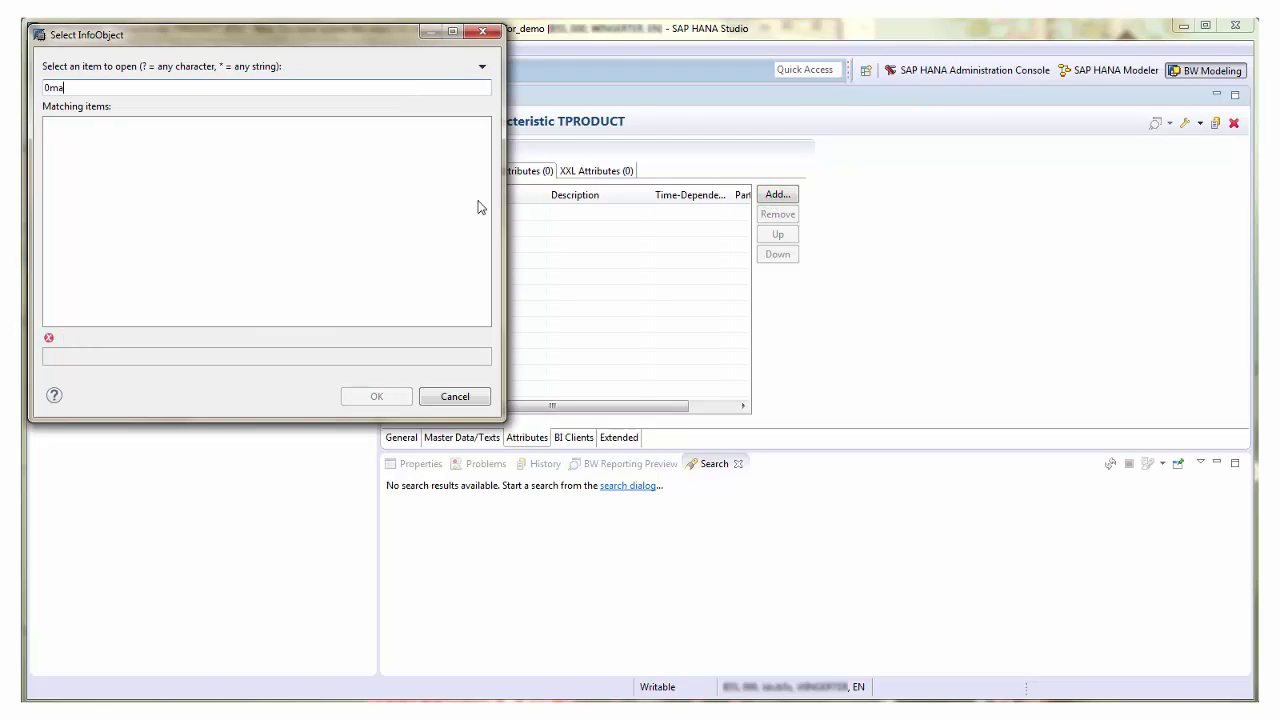
type("terial")
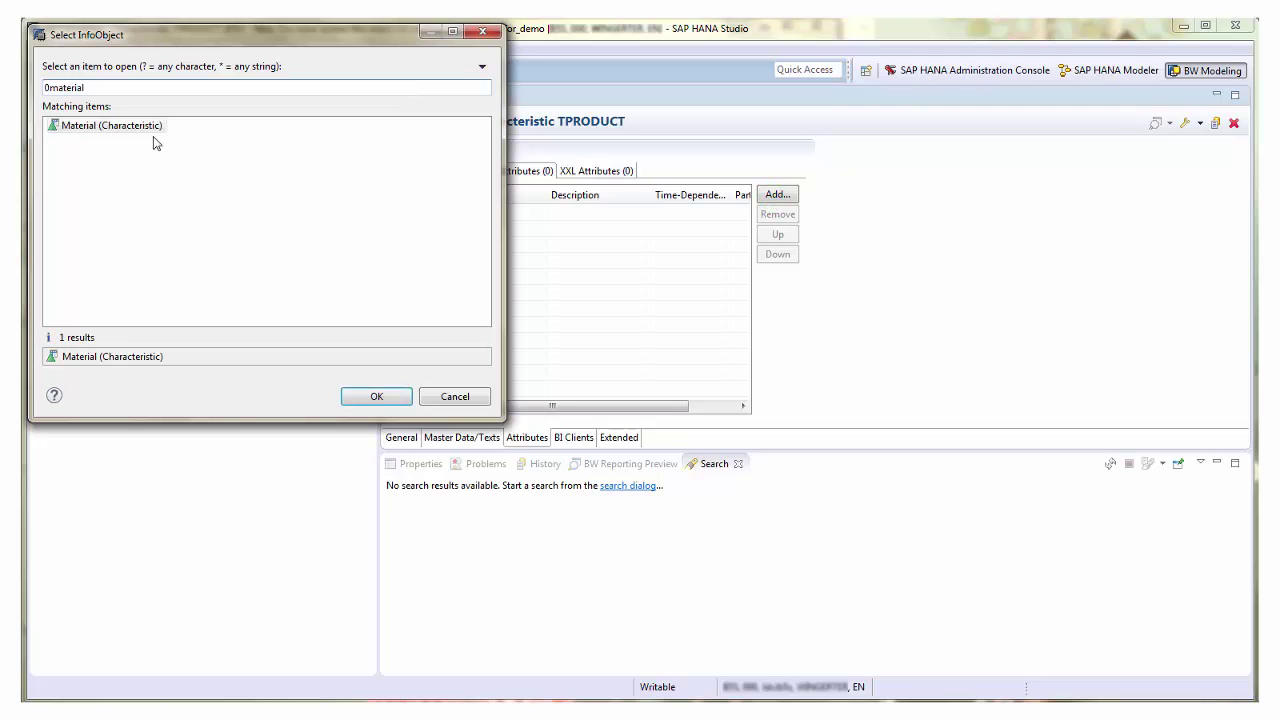
left_click(137, 133)
left_click(355, 397)
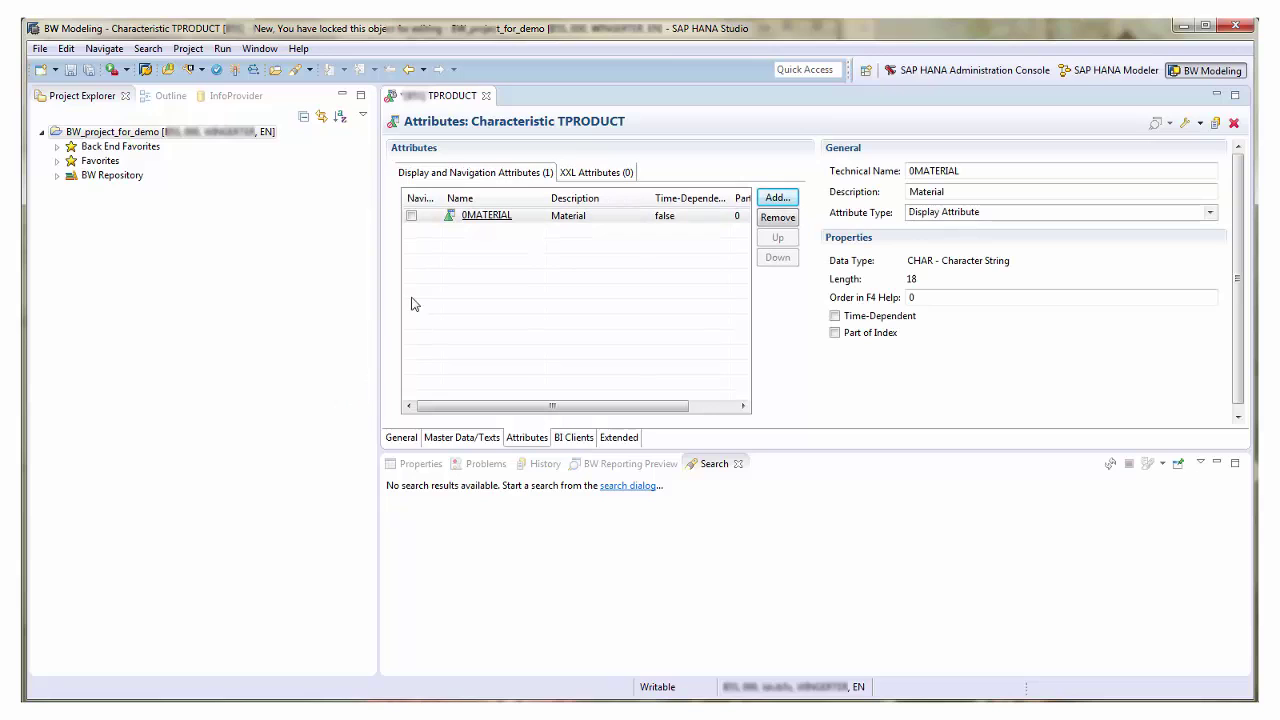
Make 0MATERIAL a navigation attribute and give it the navigation attribute description "Material for Product"
left_click(411, 216)
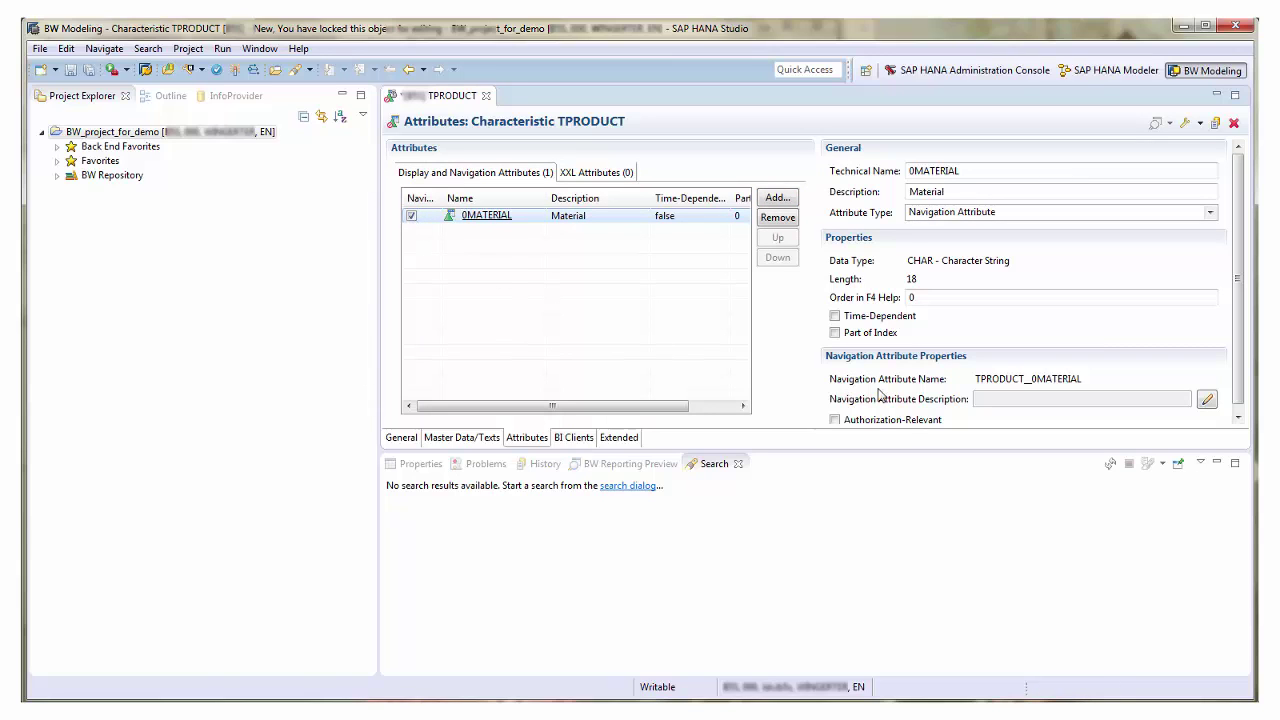
left_click(1208, 400)
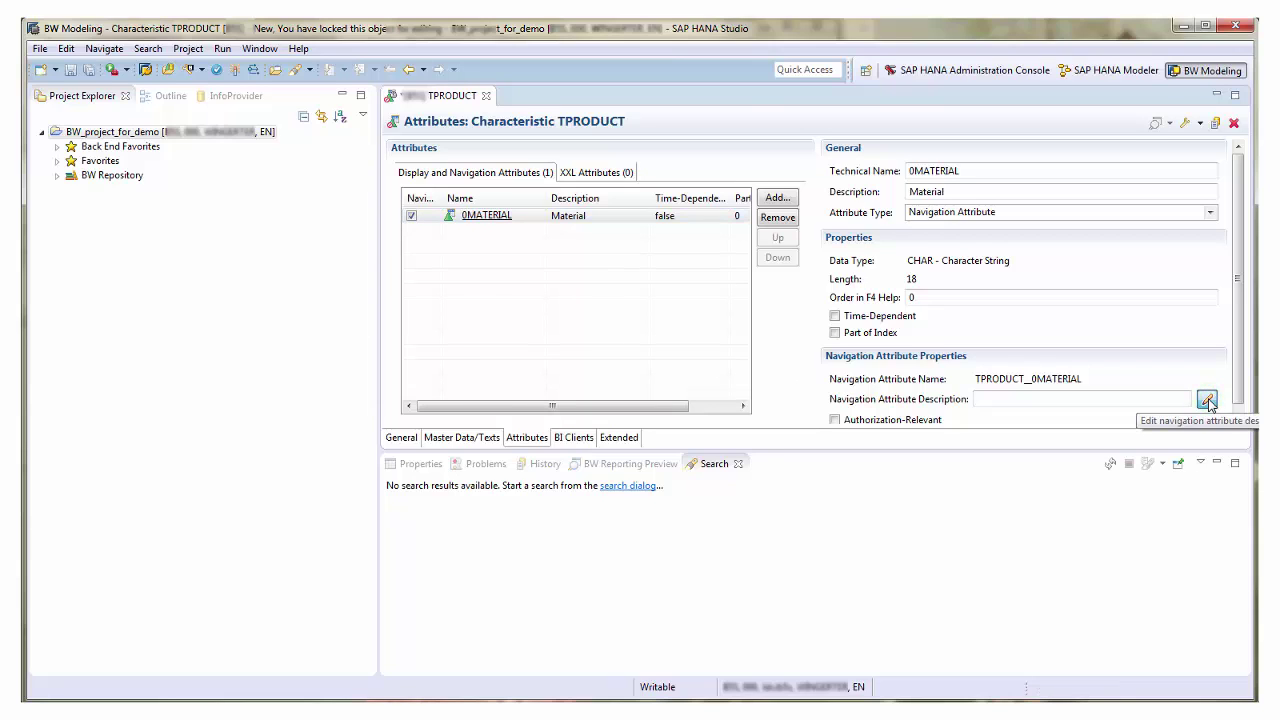
left_click(1110, 400)
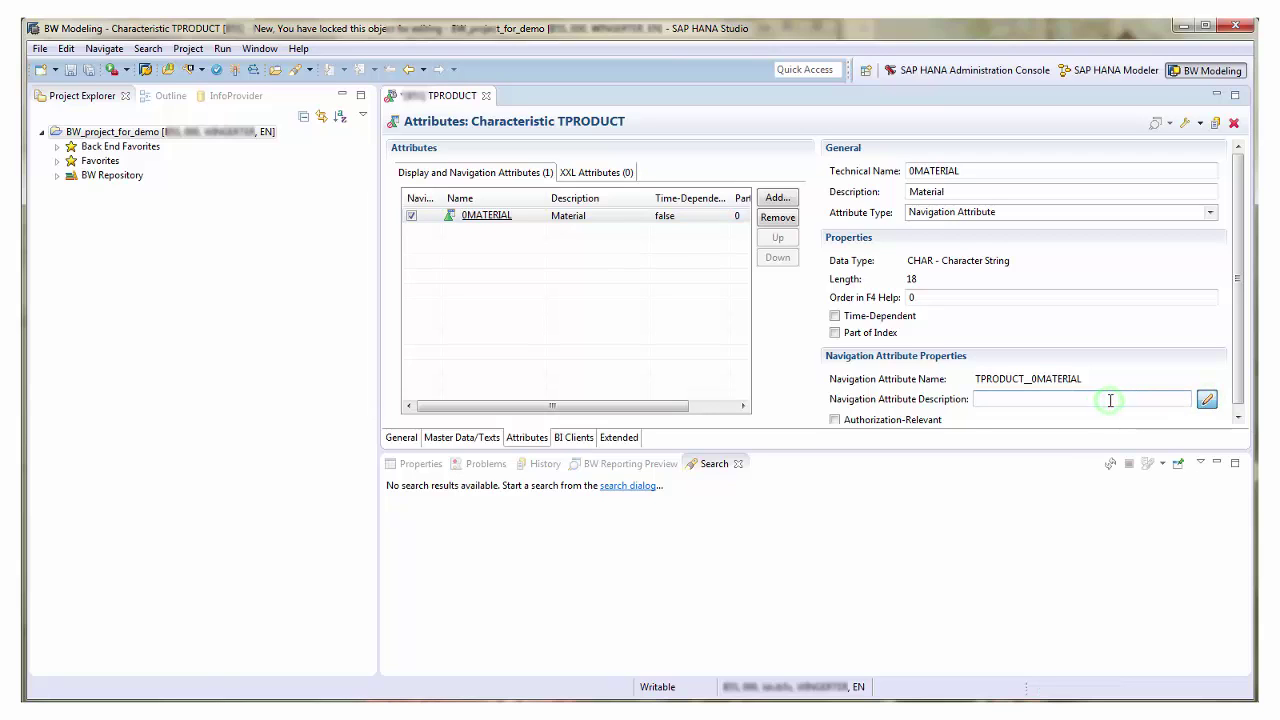
type("Material for Product")
Review the BI Clients and Extended settings of TPRODUCT, and save and activate the characteristic
left_click(565, 438)
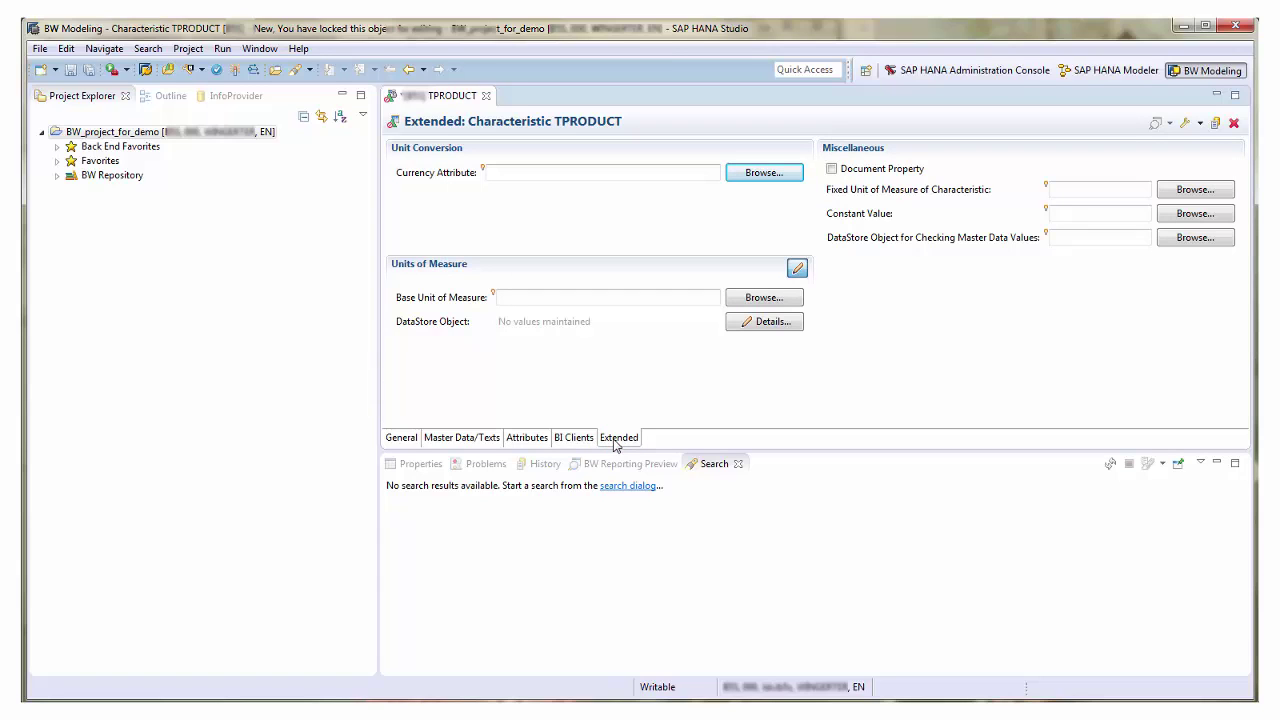
left_click(70, 70)
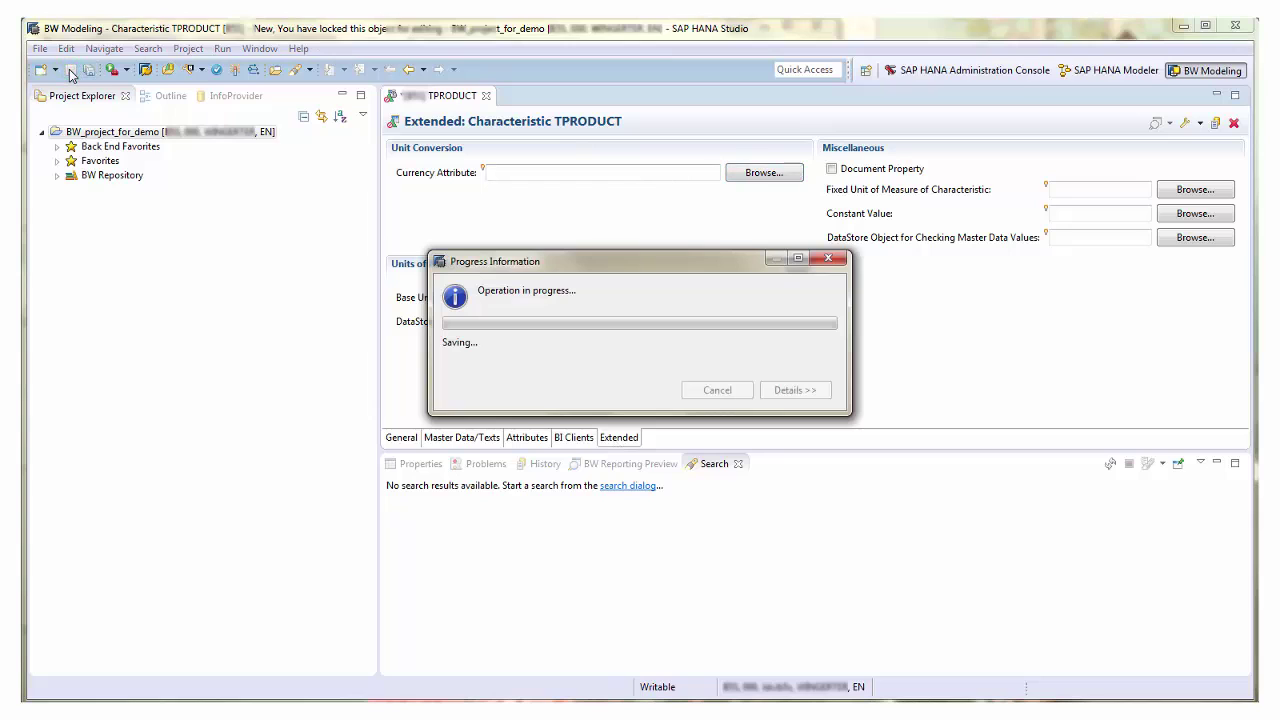
left_click(234, 71)
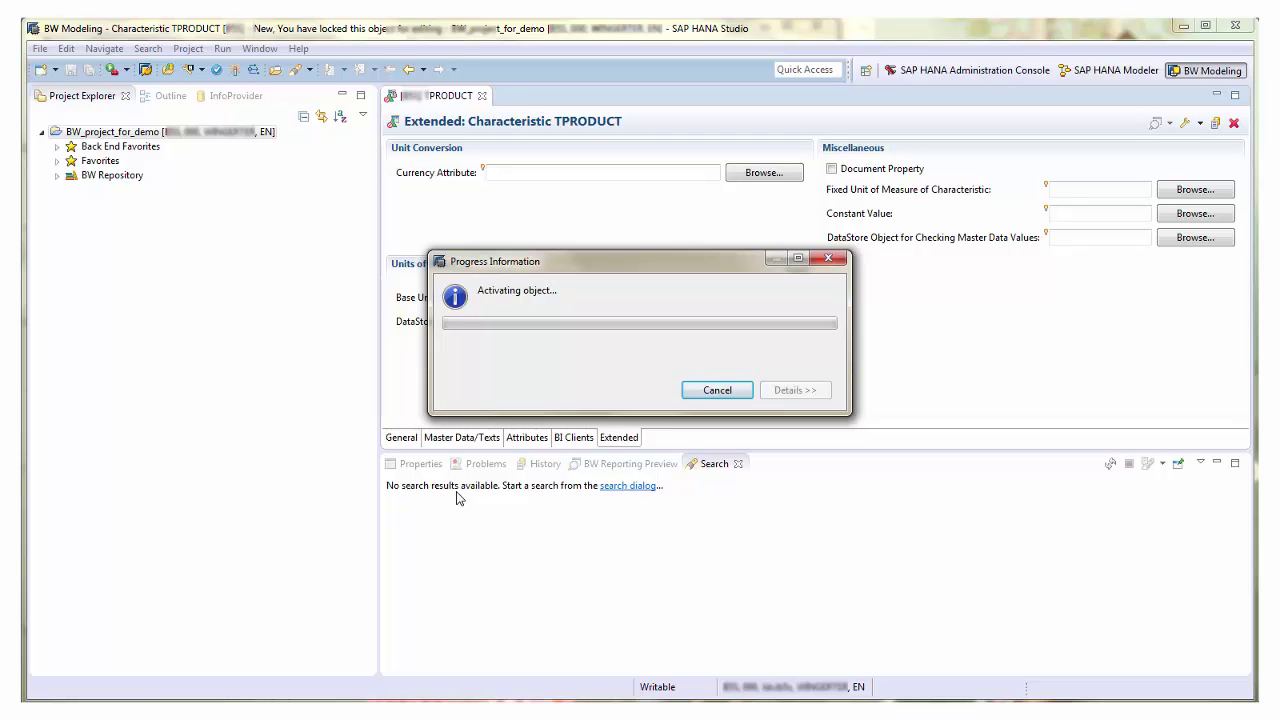
Examine the general properties and DDIC objects of the activated characteristic, and return to its General settings
left_click(417, 465)
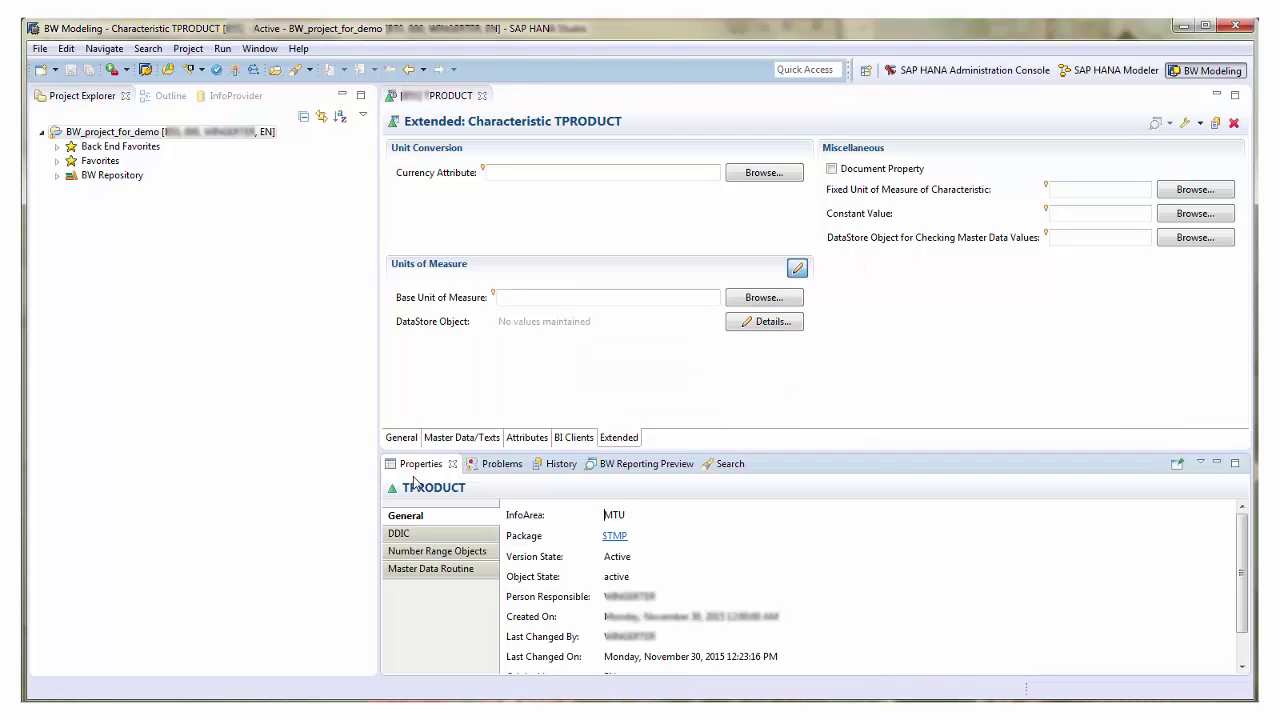
left_click(410, 537)
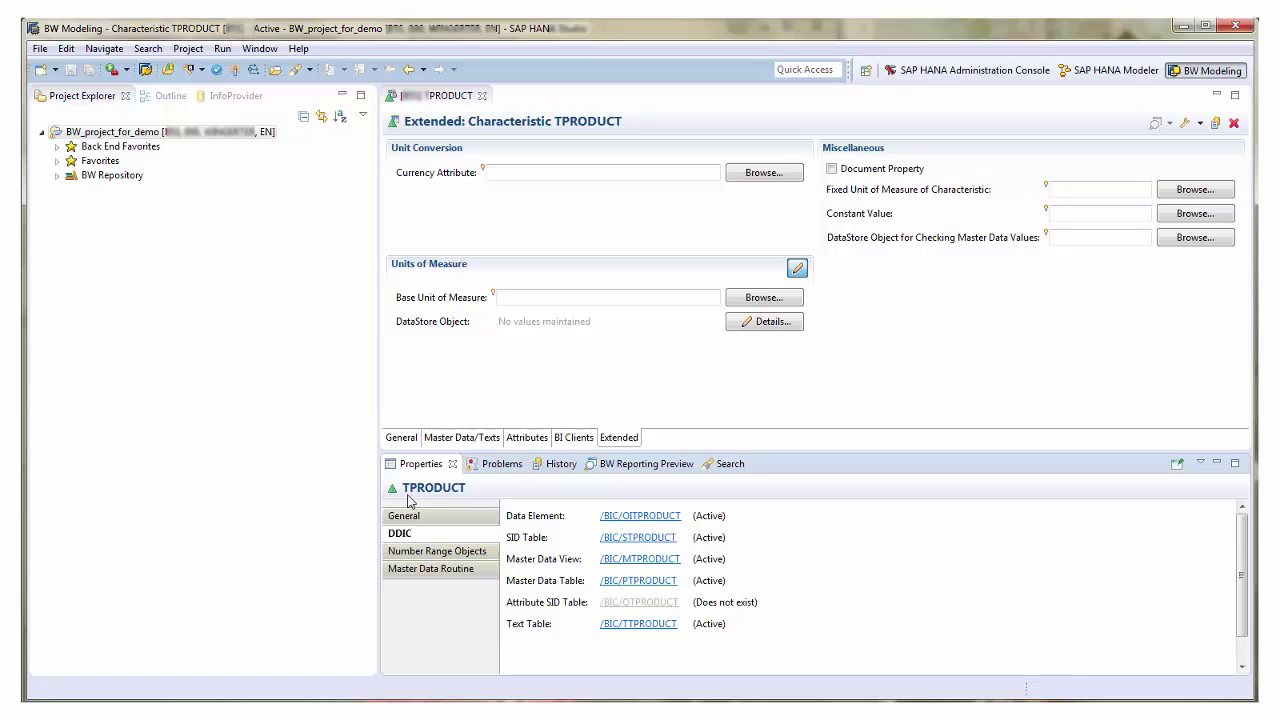
left_click(401, 438)
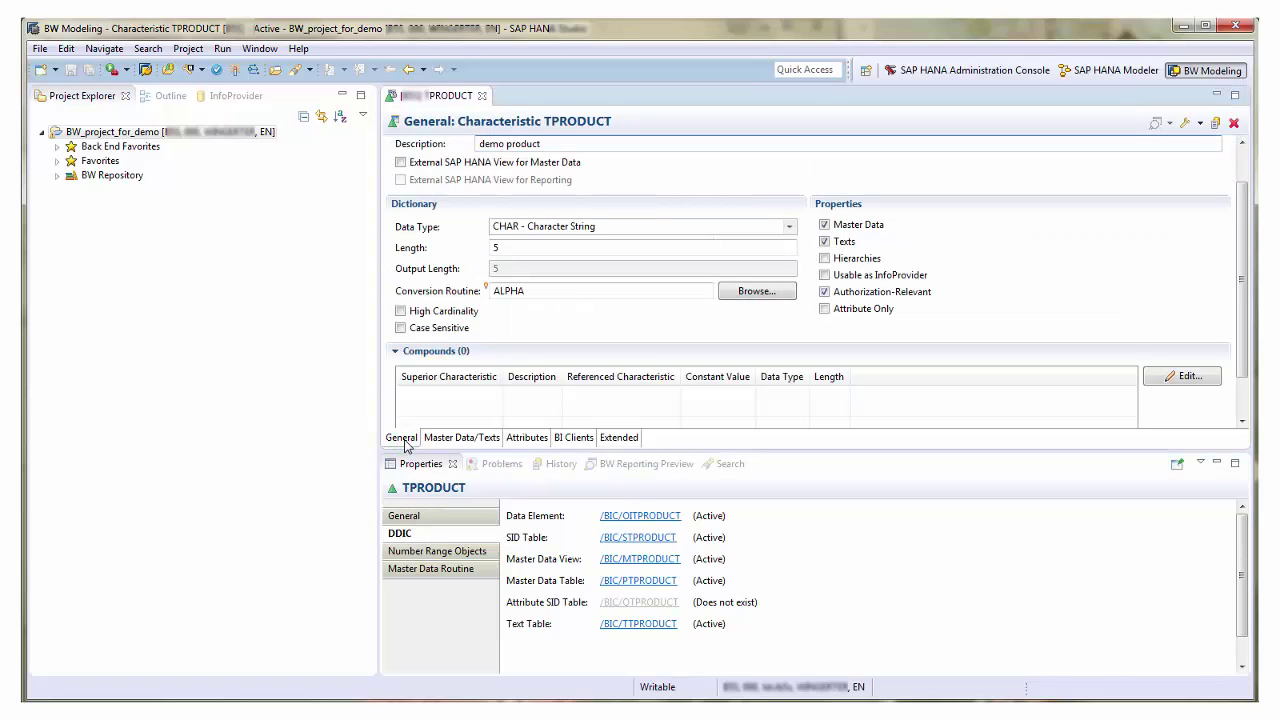